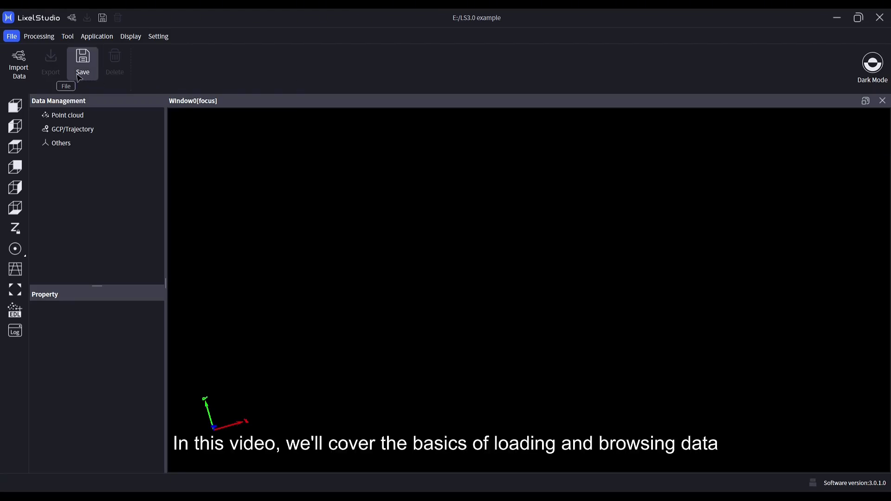
Import construction site.las from the l2pro_example folder, accepting the default coordinate shift
left_click(27, 64)
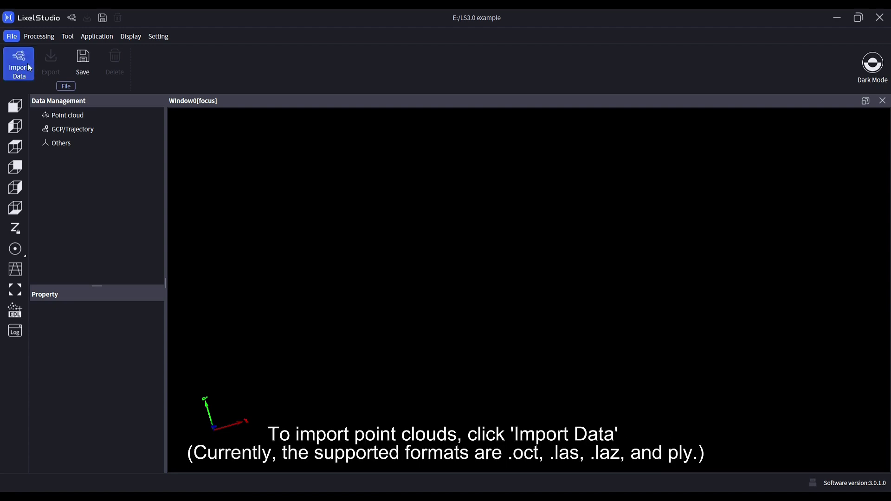
double_click(156, 96)
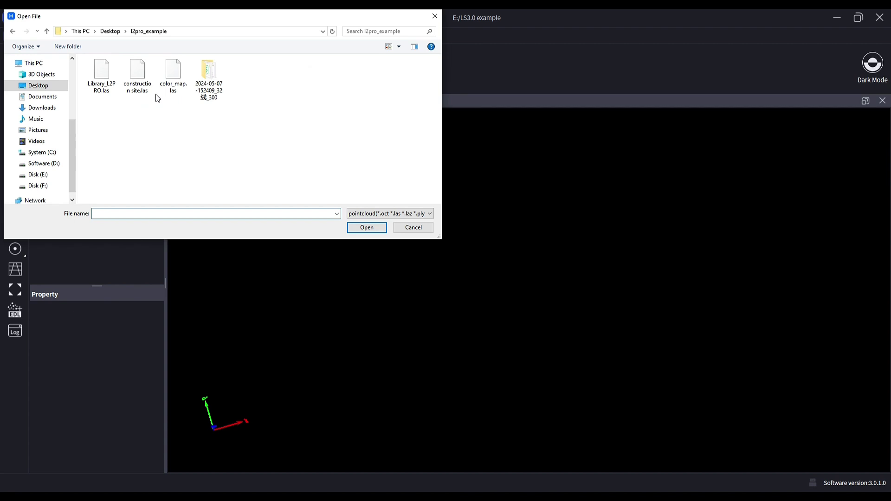
left_click(145, 89)
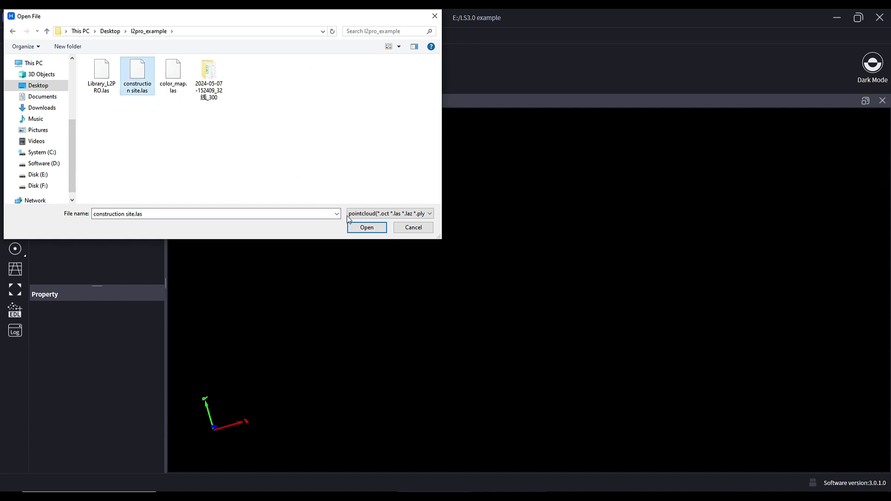
left_click(364, 228)
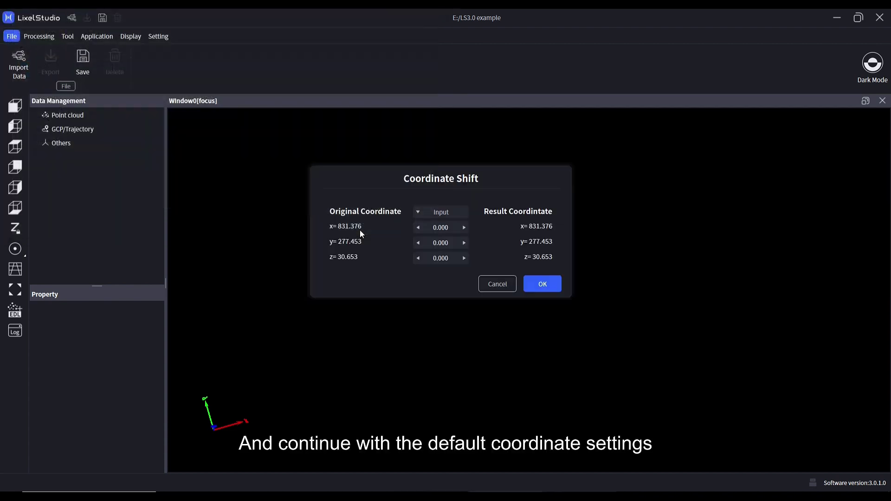
left_click(547, 286)
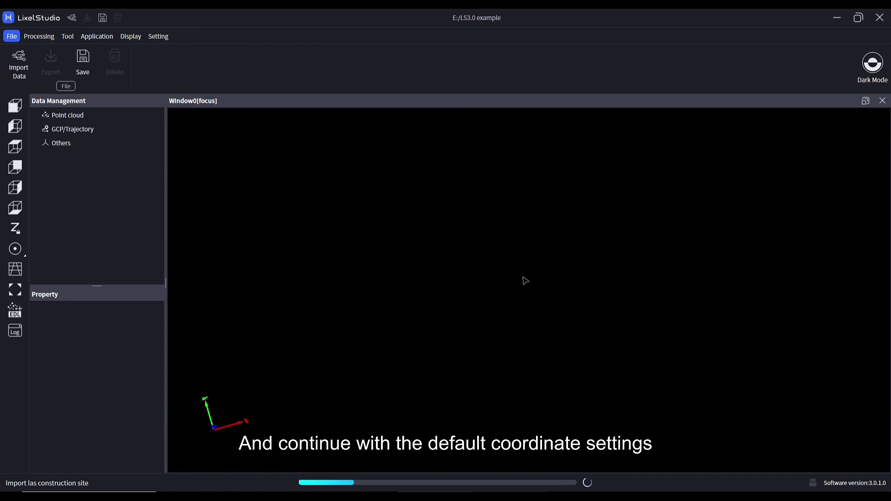
left_click(557, 484)
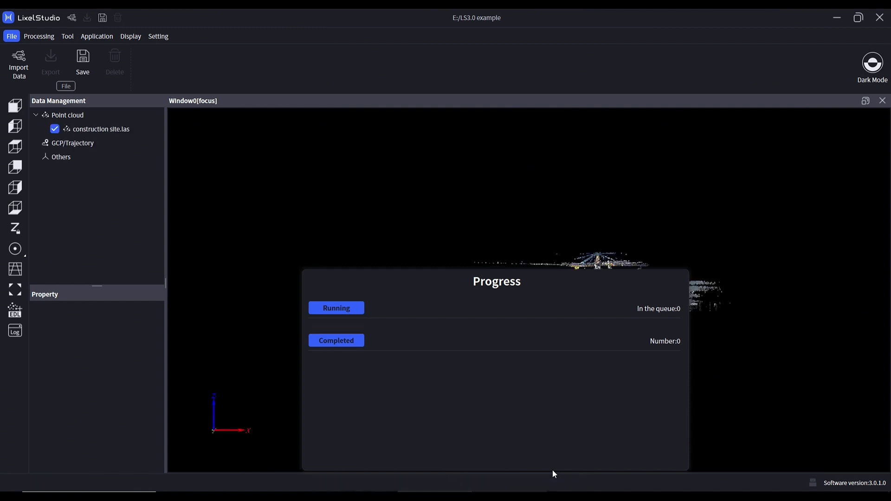
Load Leica GCP m.csv via the trajectory (*.csv *.txt) file type and accept its X Y Z column layout
left_click(13, 73)
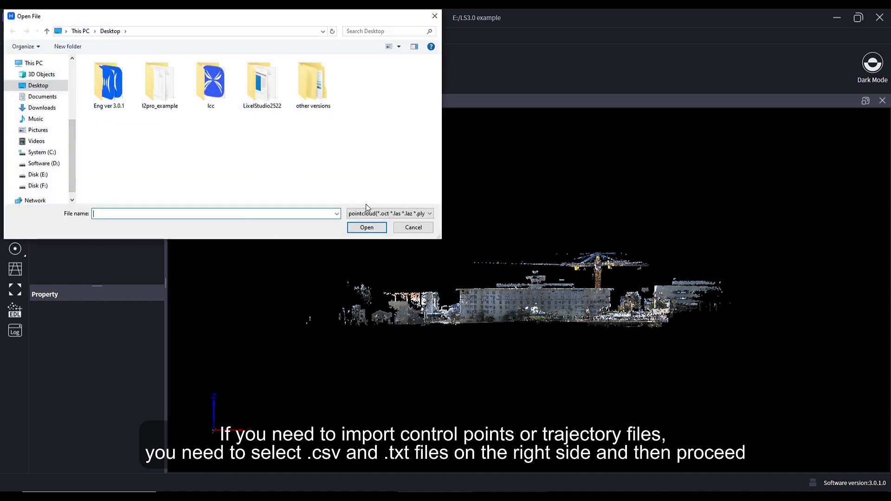
left_click(374, 214)
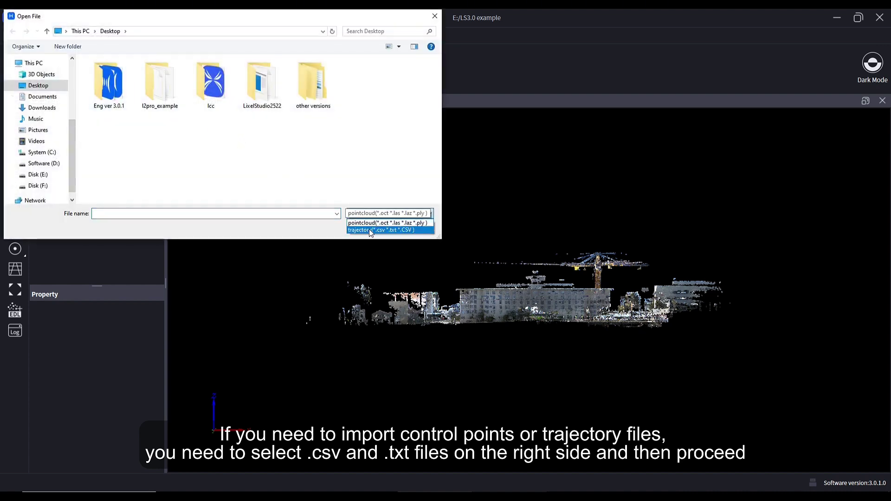
left_click(371, 230)
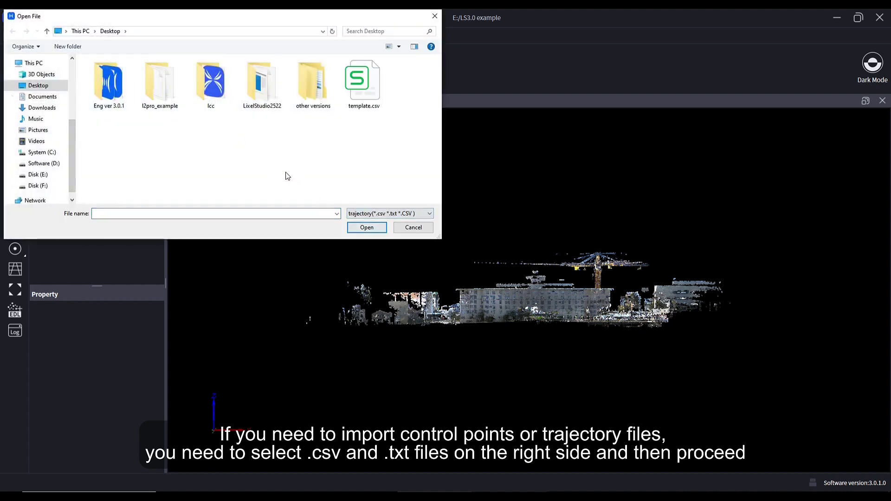
double_click(169, 96)
left_click(138, 91)
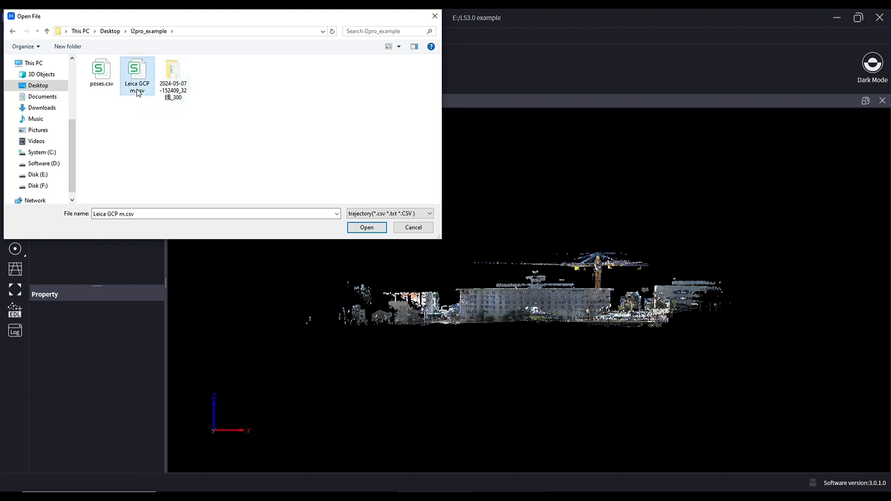
left_click(359, 228)
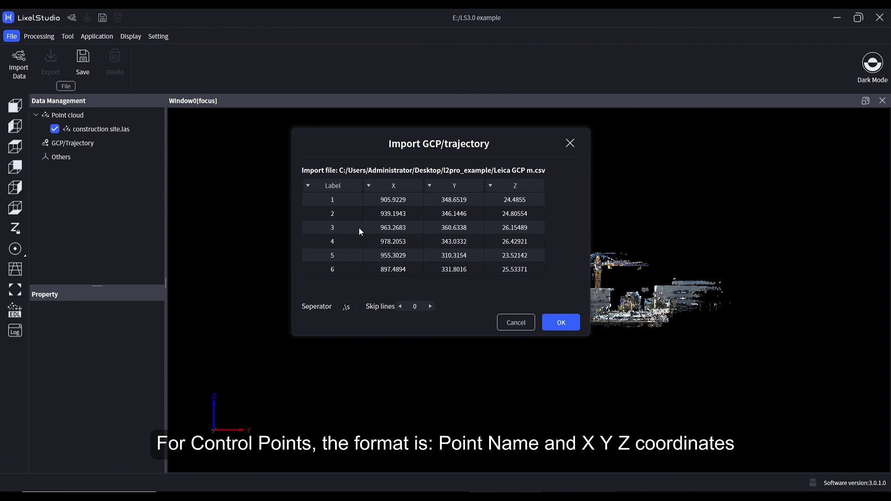
left_click(555, 325)
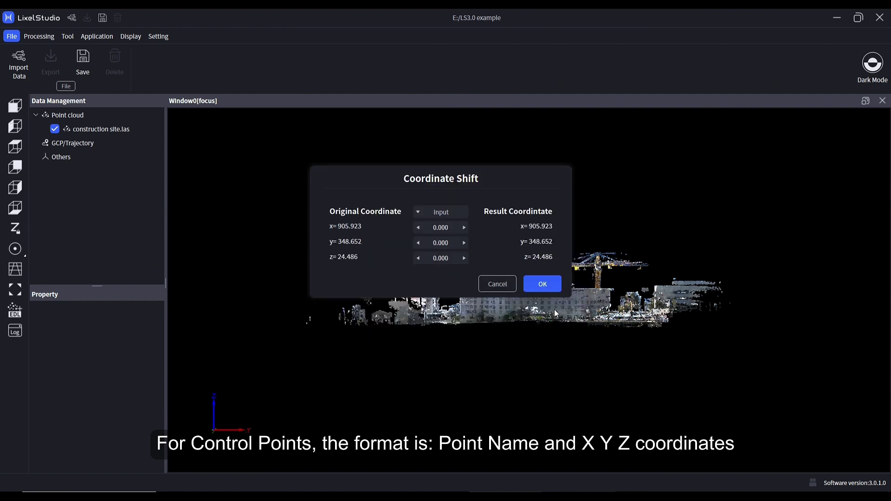
Accept the GCP coordinate shift, then import poses.csv with its first column set to GPSTime
left_click(554, 286)
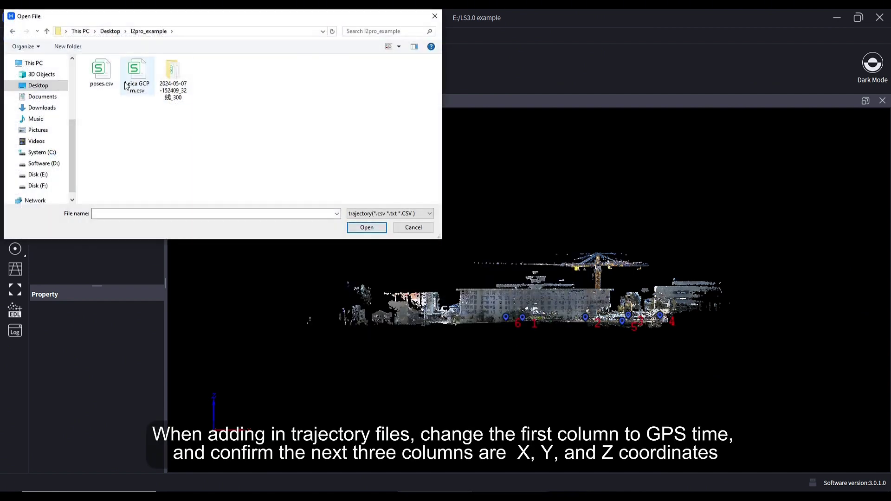
left_click(101, 73)
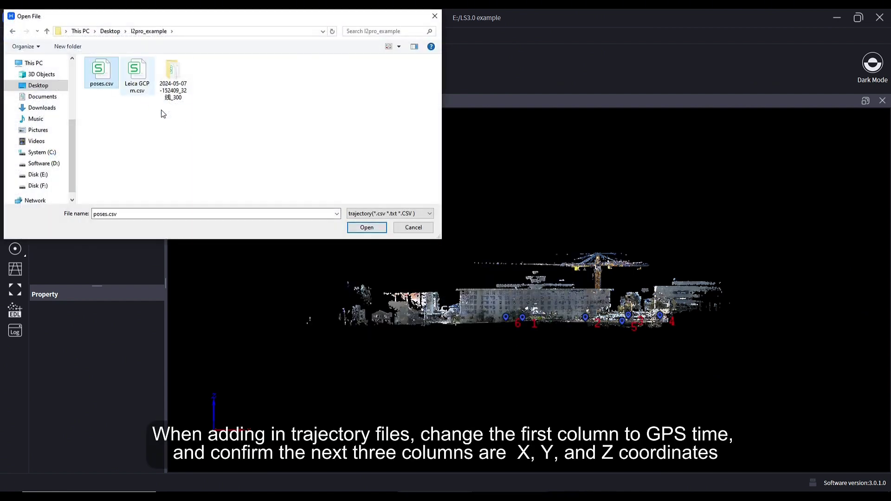
left_click(369, 227)
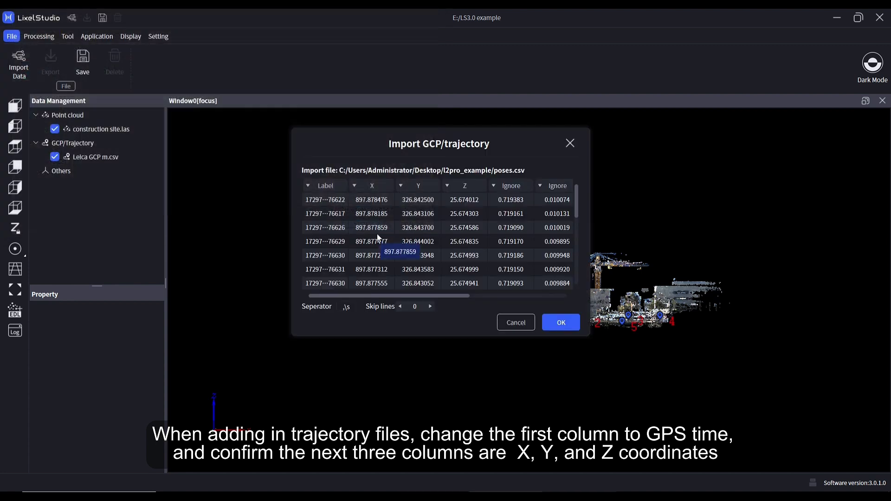
left_click(330, 187)
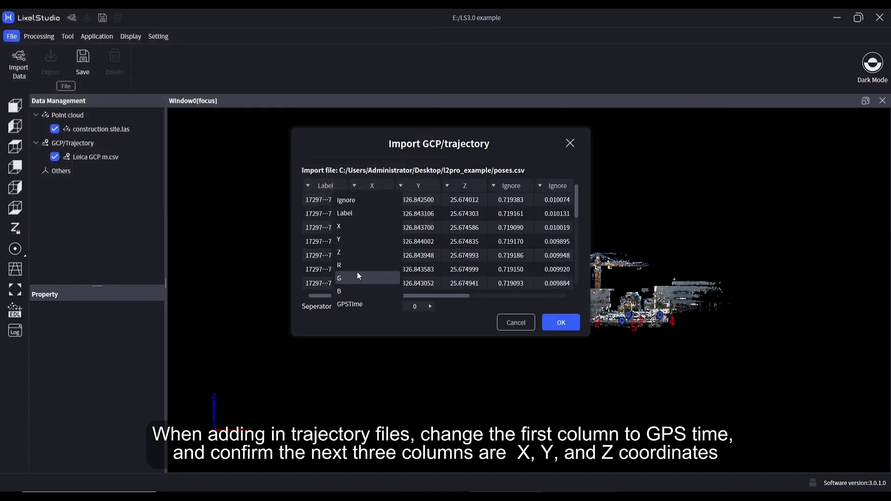
left_click(358, 300)
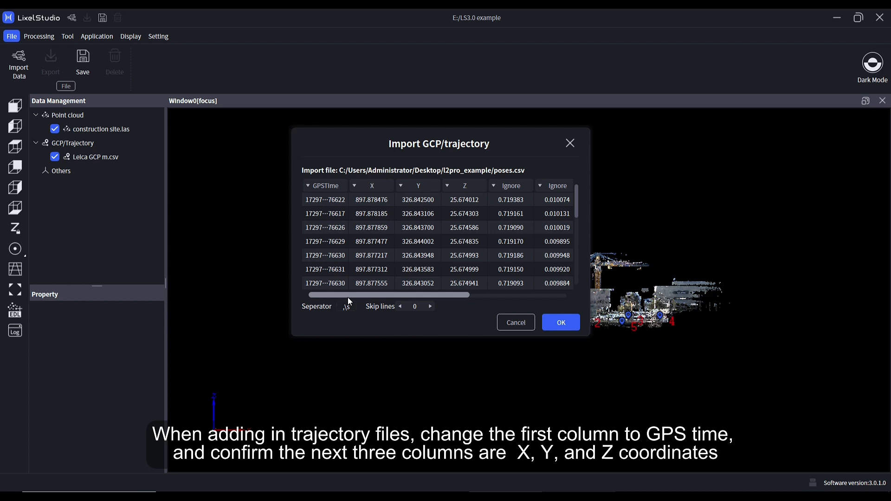
left_click(560, 327)
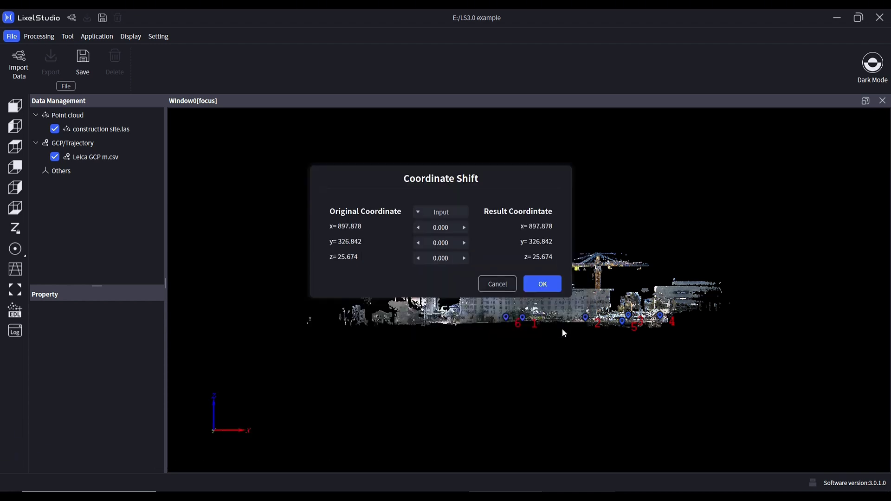
left_click(551, 285)
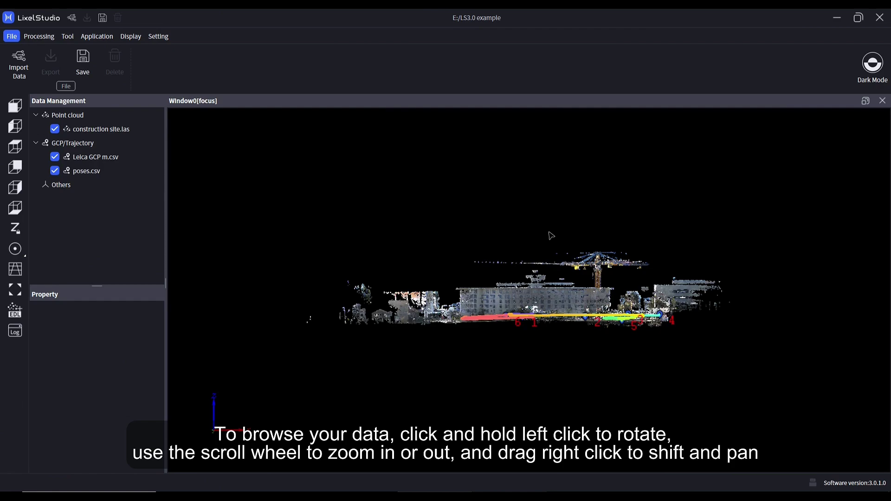
Tilt, zoom and pan the site, then orbit to a close oblique view over the trajectory
left_click_drag(544, 206, 542, 414)
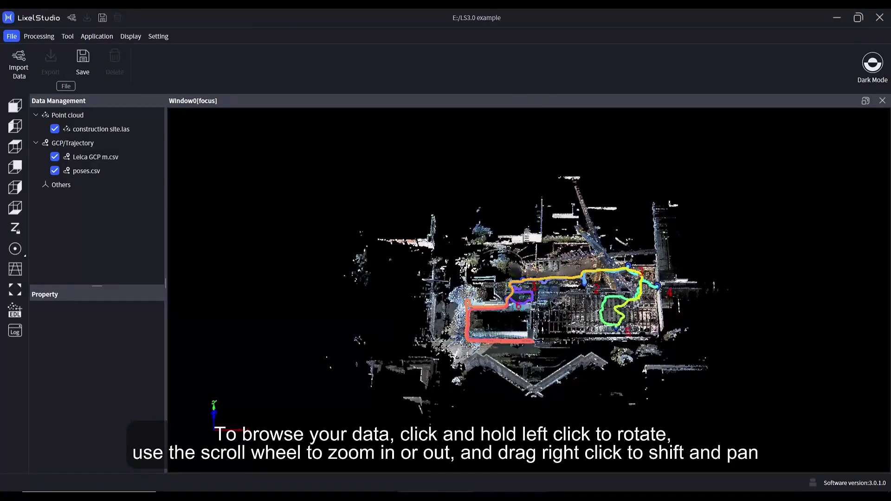
scroll(547, 295, "up", 5)
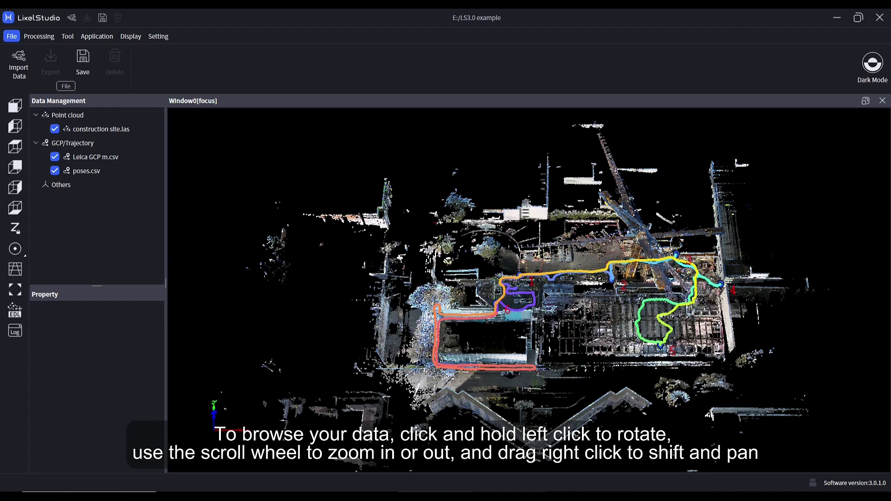
right_click_drag(556, 308, 535, 308)
left_click_drag(514, 325, 672, 229)
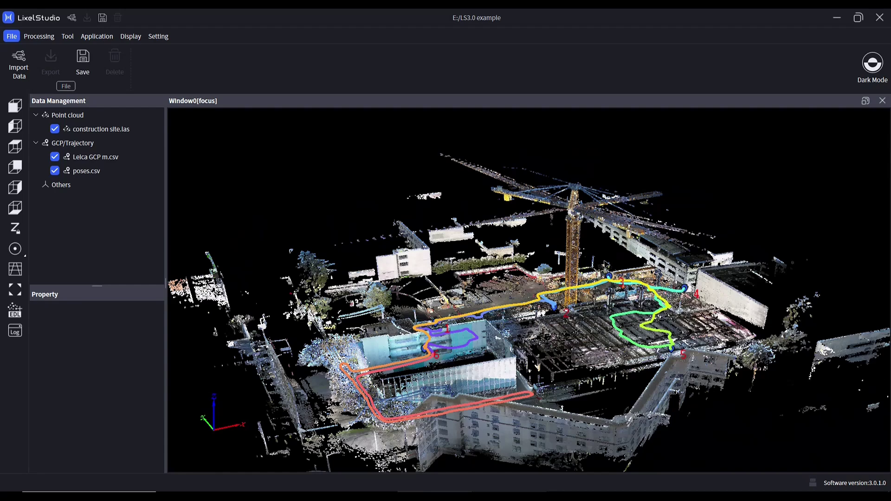
Hide the Leica GCP m.csv control points and the poses.csv trajectory
left_click(54, 160)
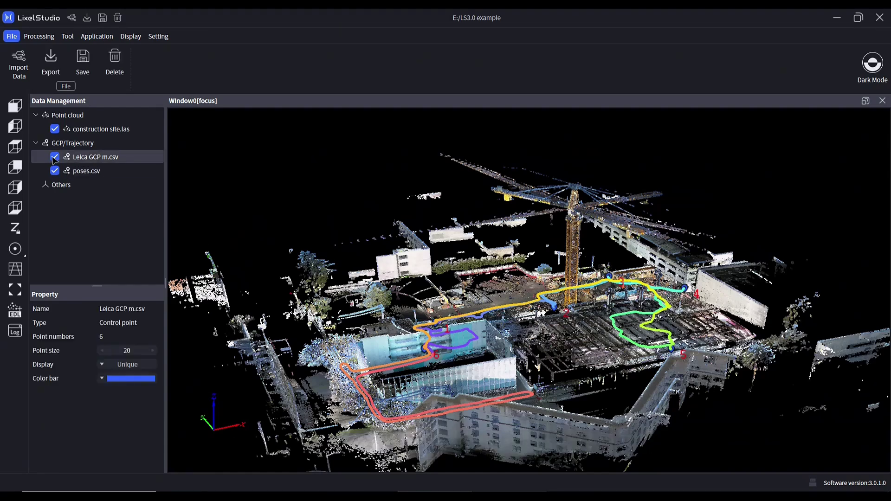
left_click(55, 158)
left_click(56, 172)
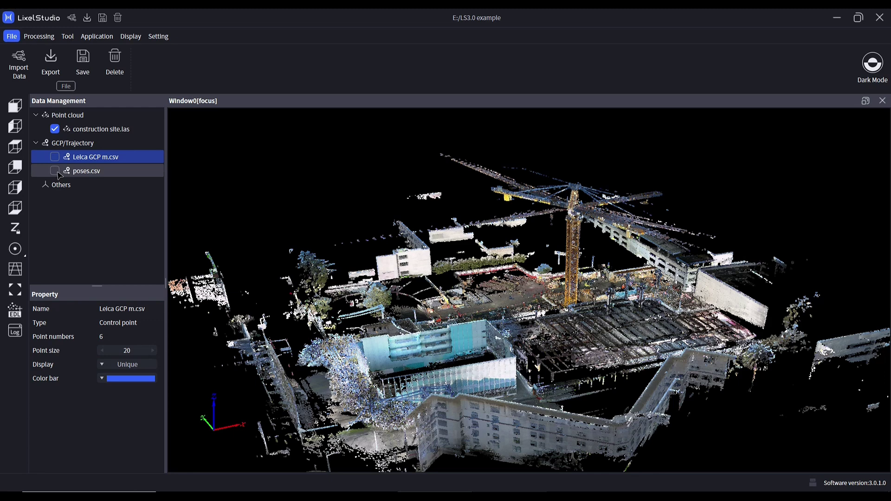
Set construction site.las point size to 1, keeping RGB display colouring
left_click(89, 131)
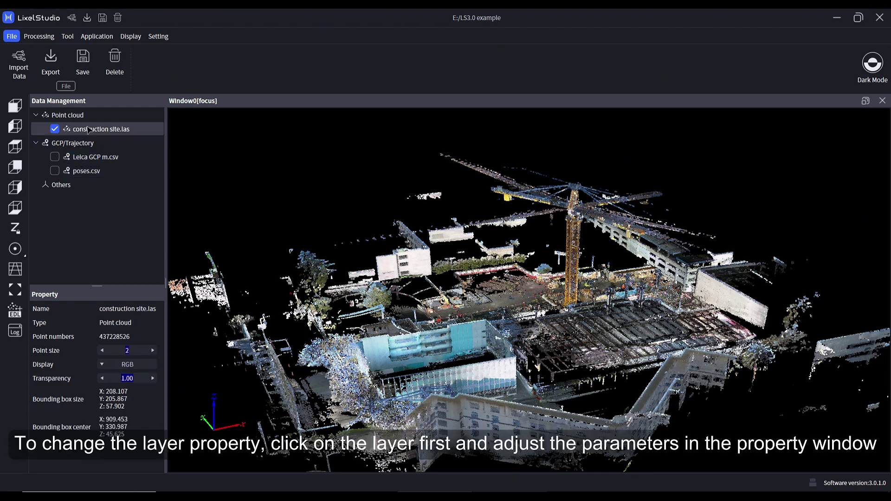
left_click(102, 351)
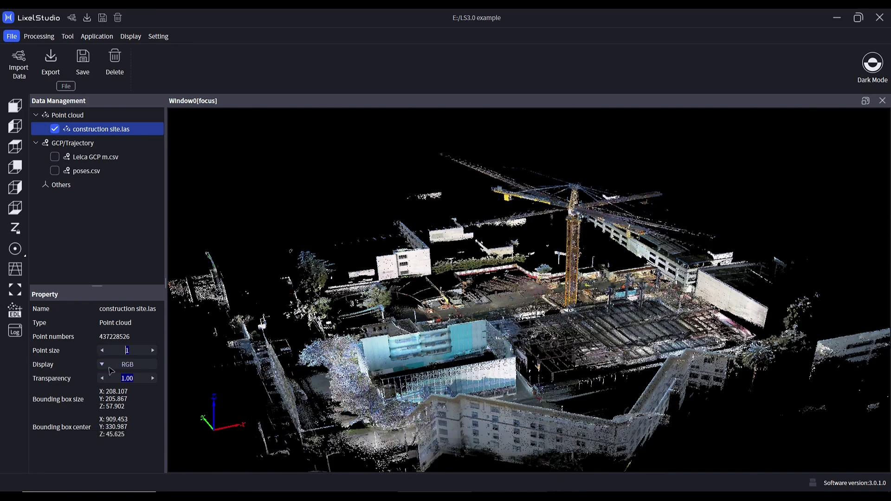
left_click(107, 366)
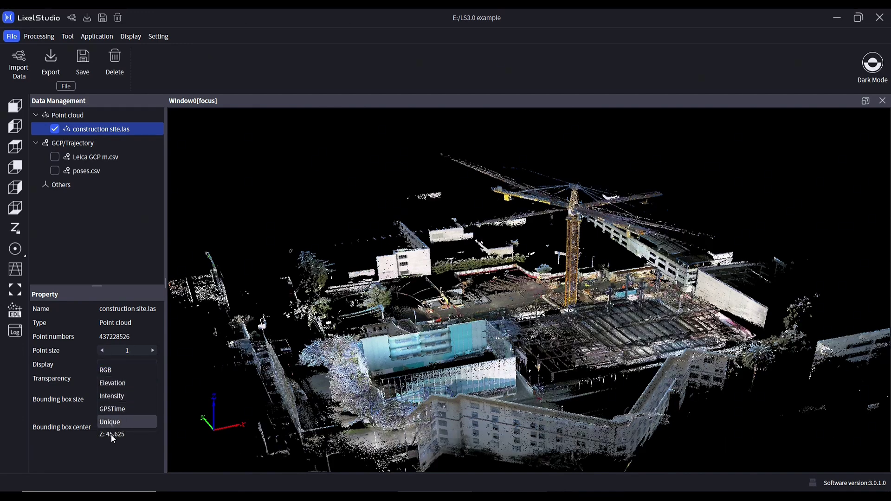
left_click(113, 453)
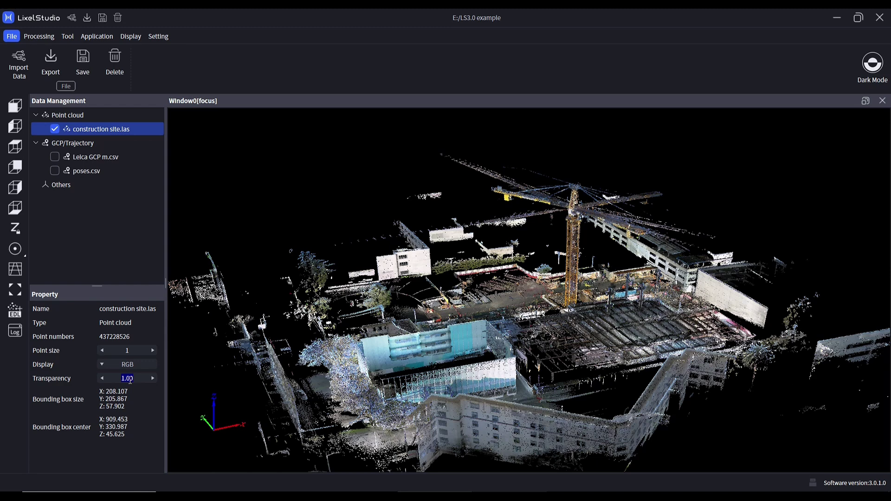
Turn the Leica GCP m.csv layer back on with yellow markers
left_click(101, 252)
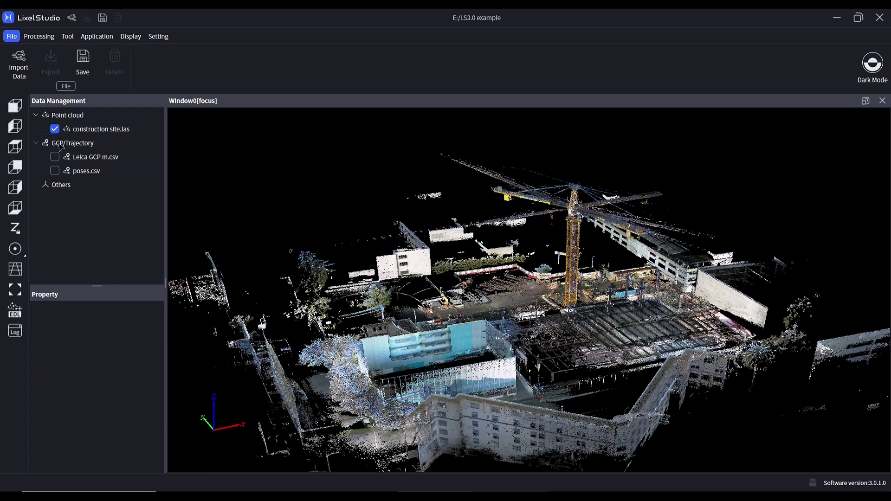
left_click(54, 157)
left_click(77, 159)
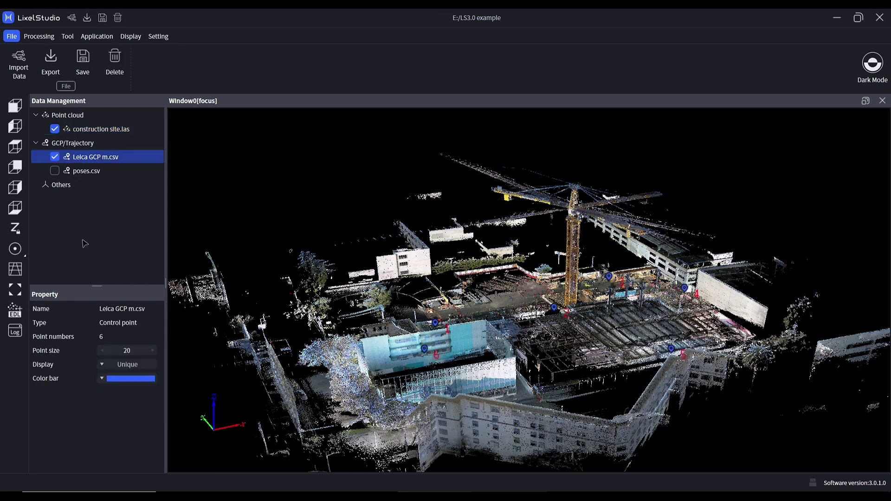
left_click(103, 379)
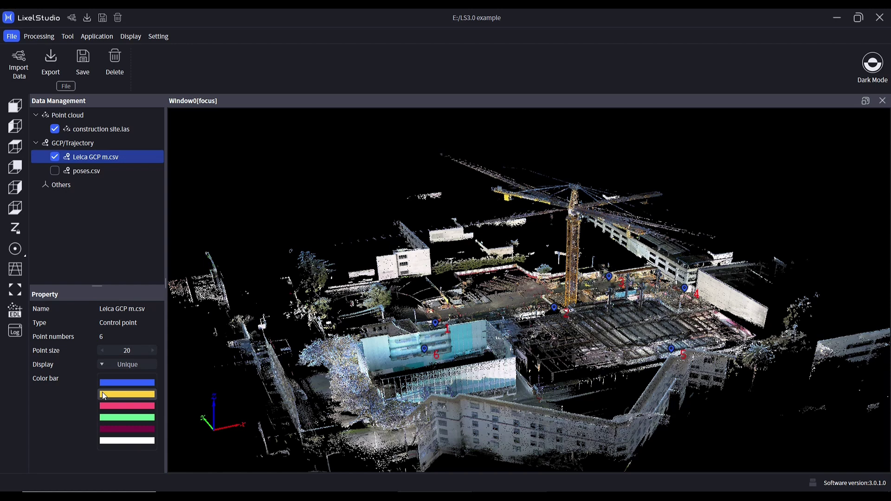
left_click(106, 403)
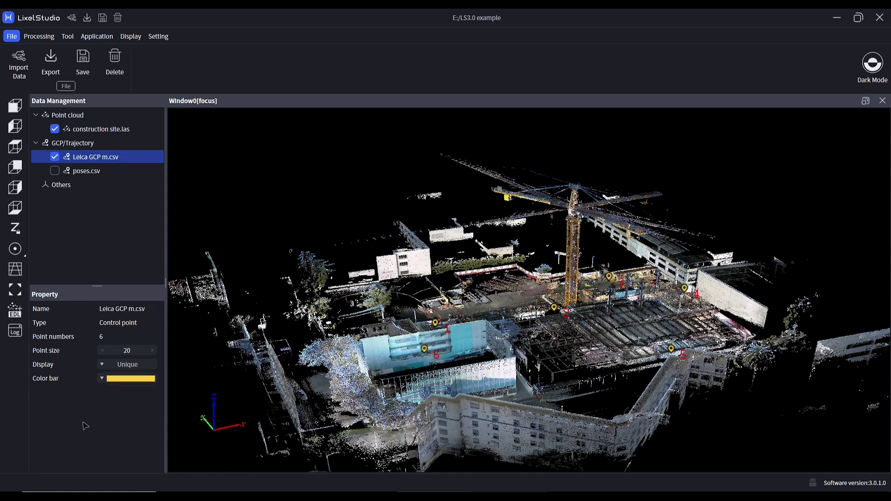
Show poses.csv at point size 3 with Unique single-colour display
left_click(55, 171)
left_click(70, 176)
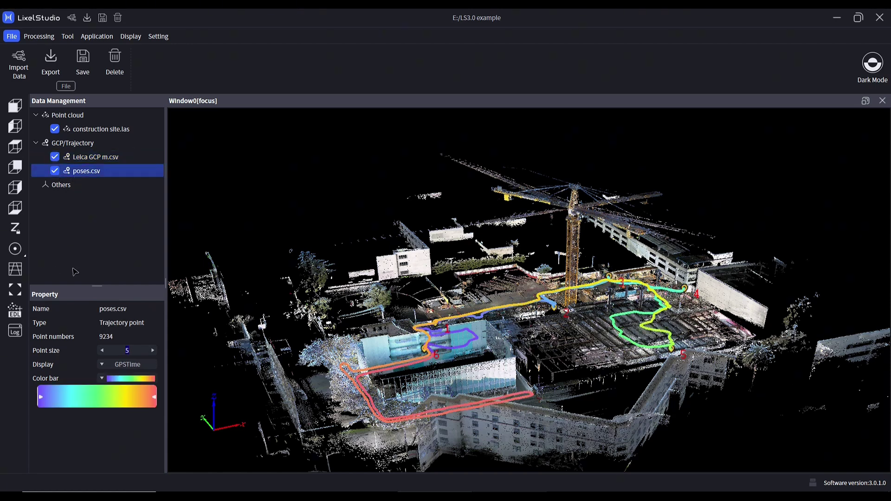
left_click(102, 351)
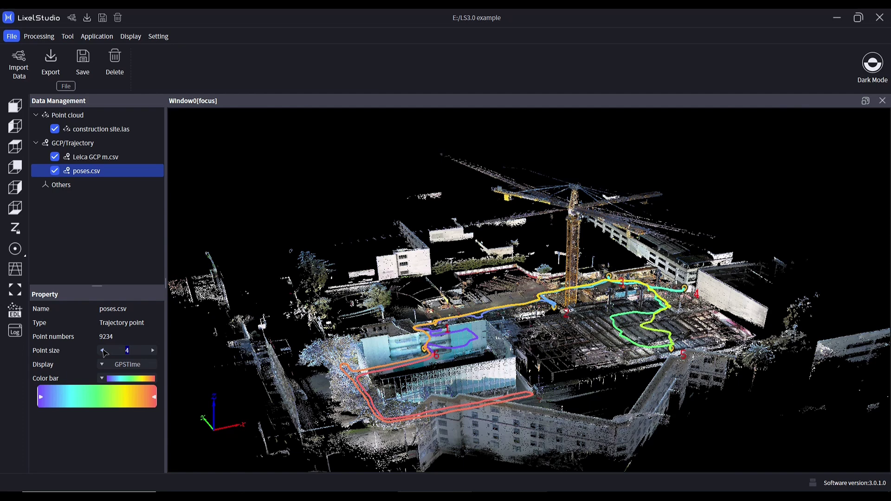
left_click(102, 351)
left_click(102, 365)
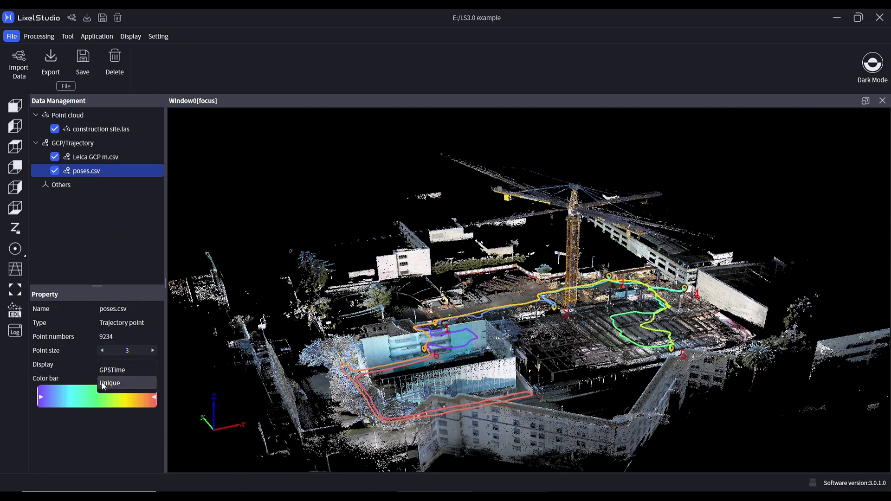
left_click(103, 385)
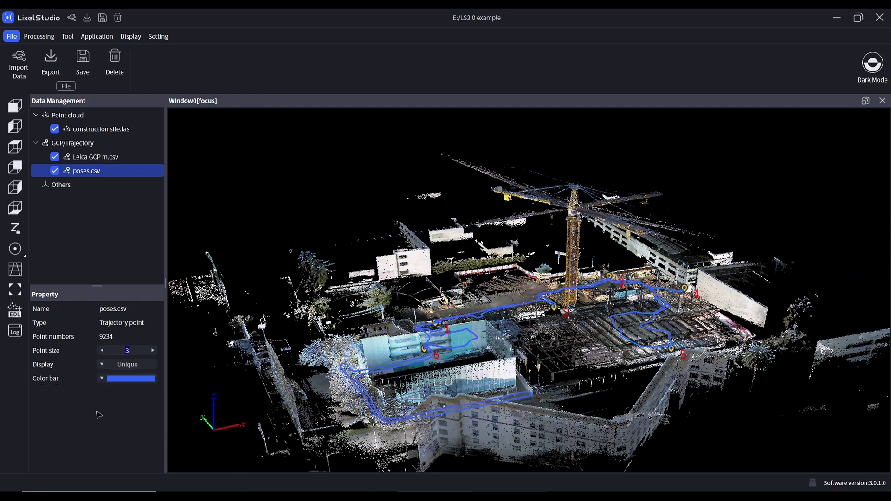
left_click(97, 236)
Delete the poses.csv layer and confirm Yes in the warning
left_click(91, 171)
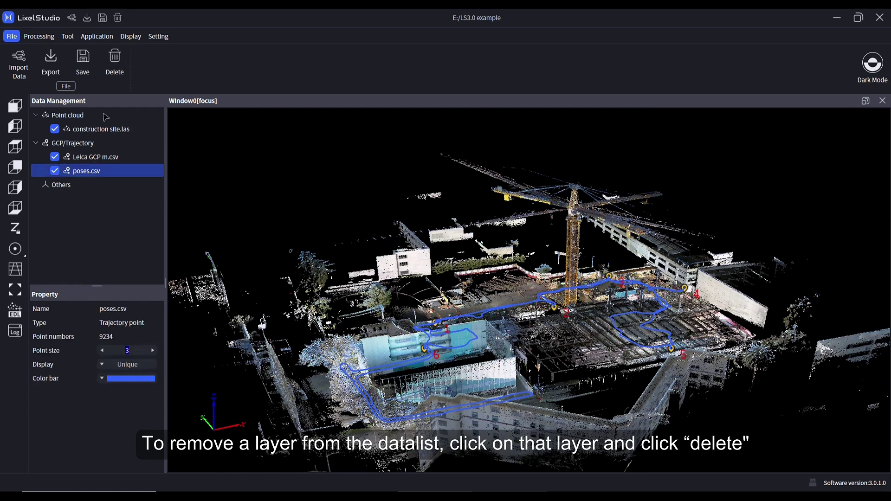
left_click(114, 74)
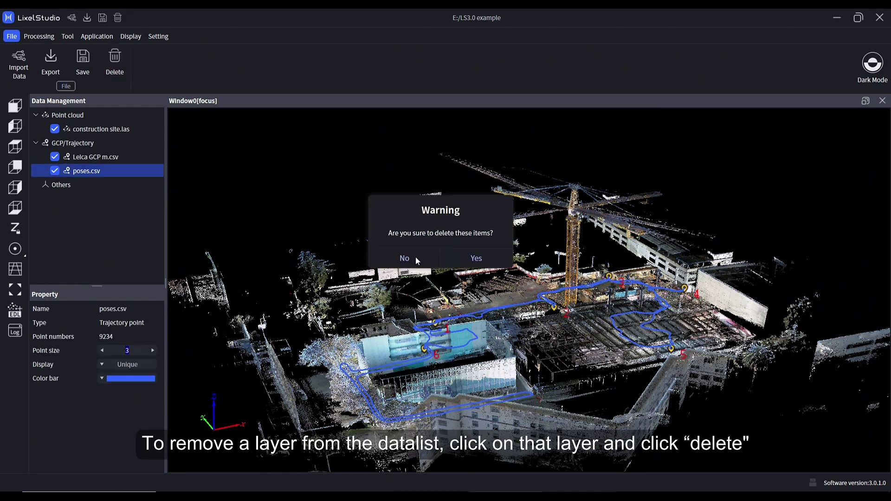
left_click(474, 258)
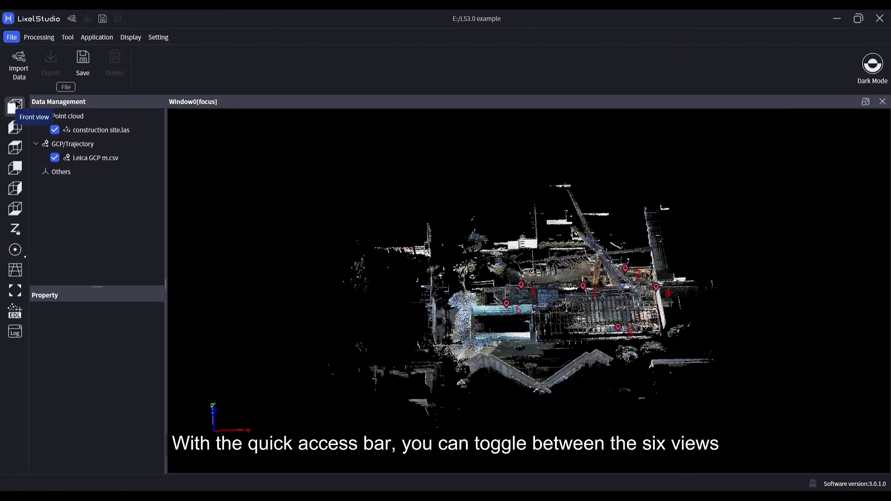
Cycle through the six standard view presets, then return to Global view and tilt obliquely
left_click(16, 106)
left_click(15, 128)
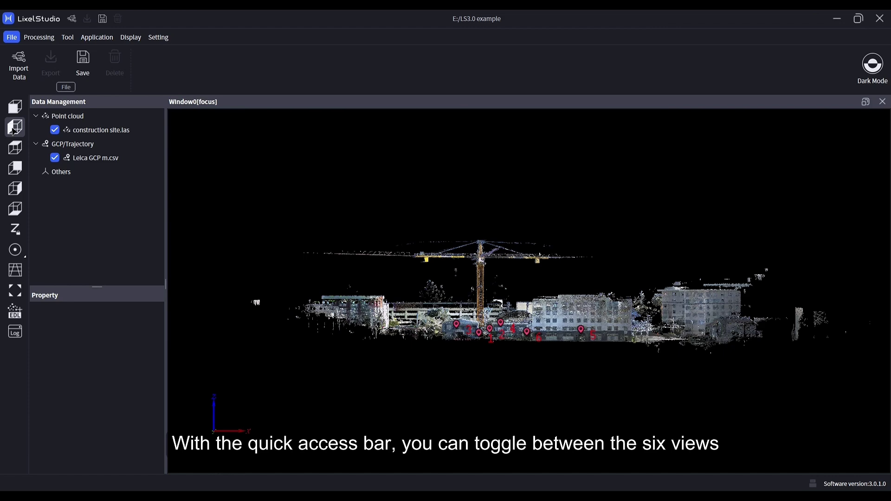
left_click(15, 147)
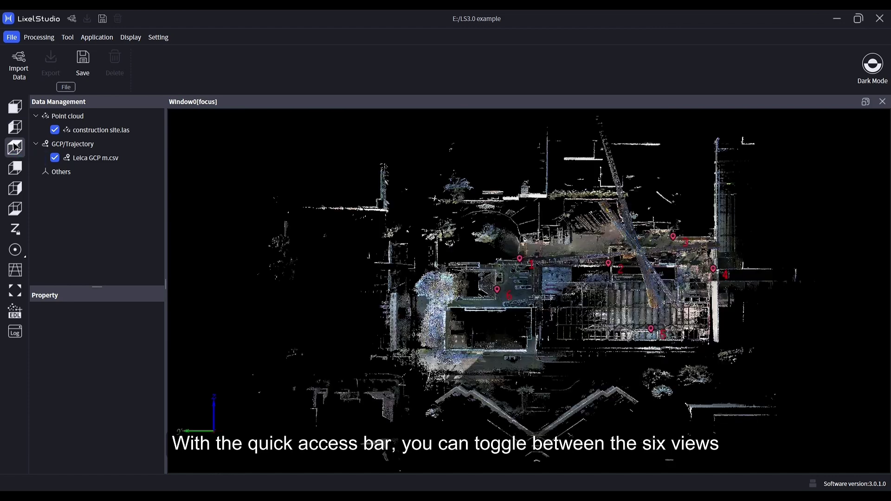
left_click(15, 168)
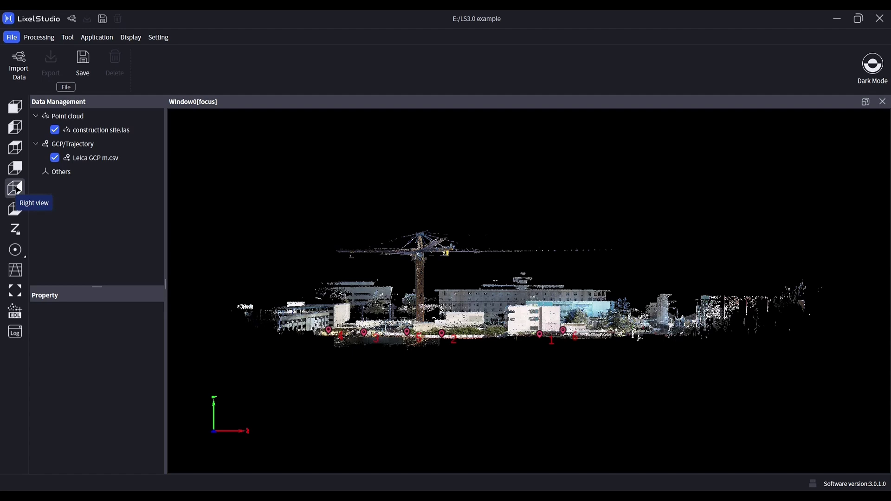
left_click(16, 190)
left_click(16, 210)
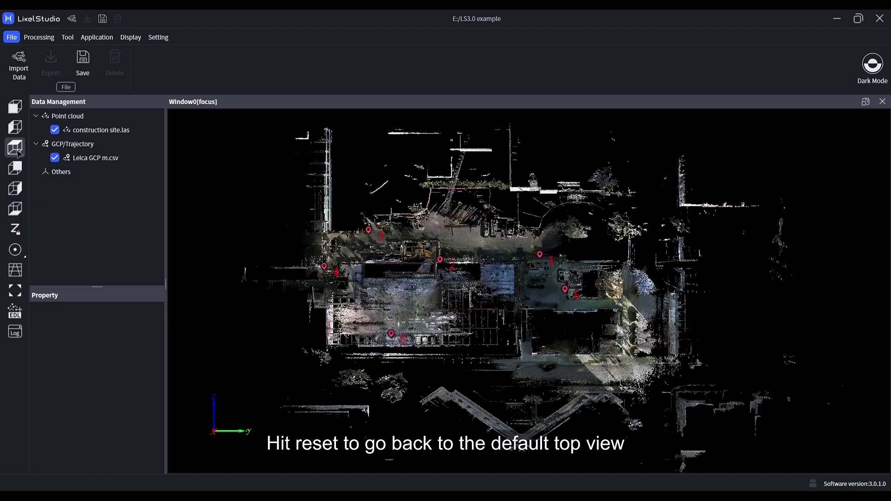
left_click(16, 293)
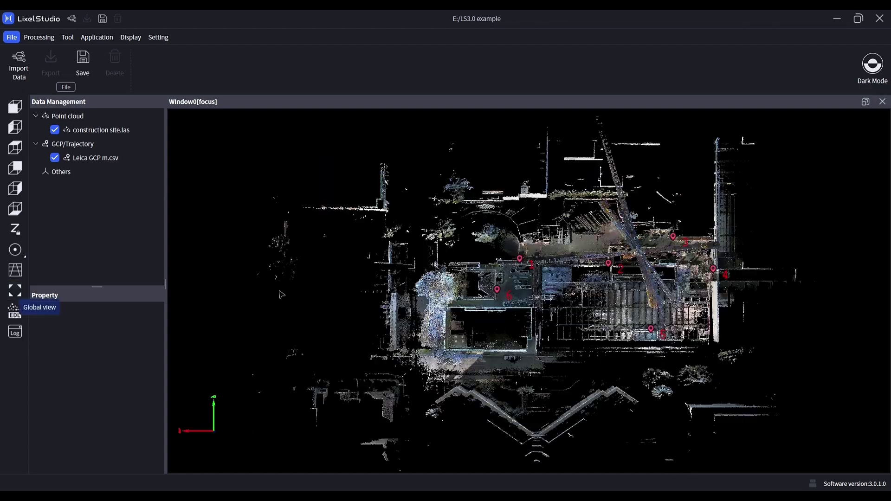
left_click_drag(580, 359, 677, 194)
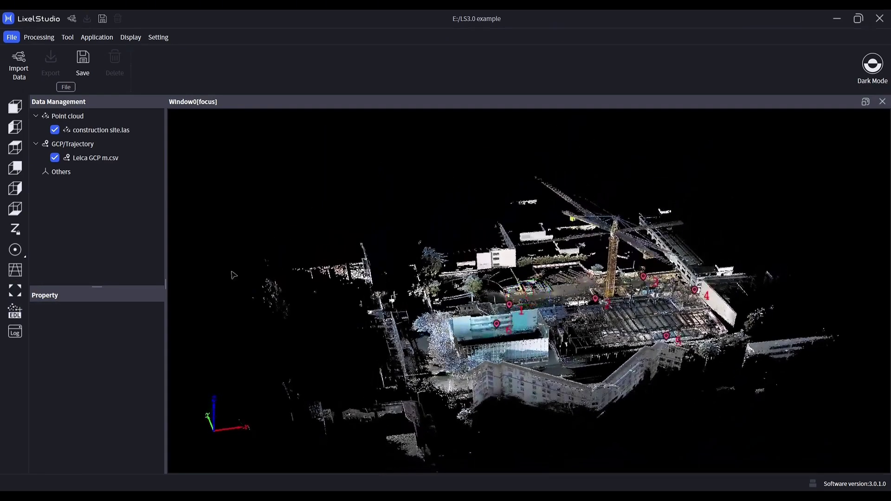
Switch to orthogonal projection, enable Free rotation, and orbit closer around the buildings
left_click(15, 270)
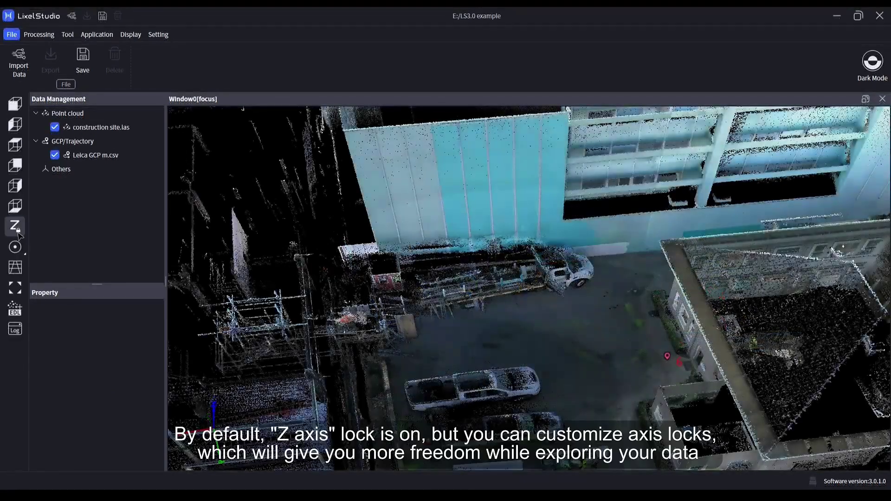
left_click(19, 235)
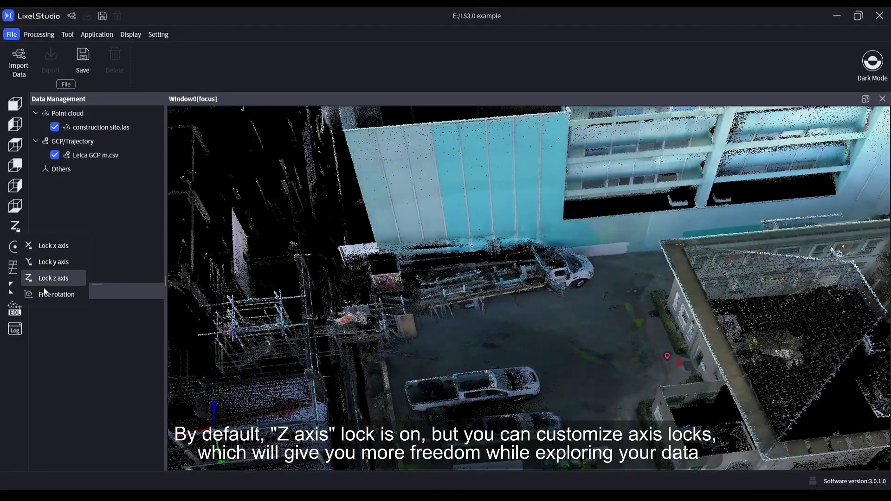
left_click(43, 289)
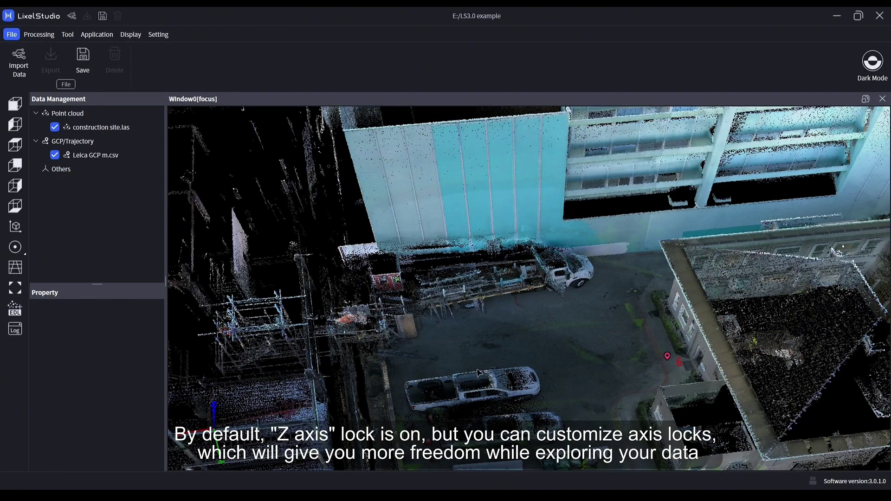
left_click_drag(550, 387, 548, 215)
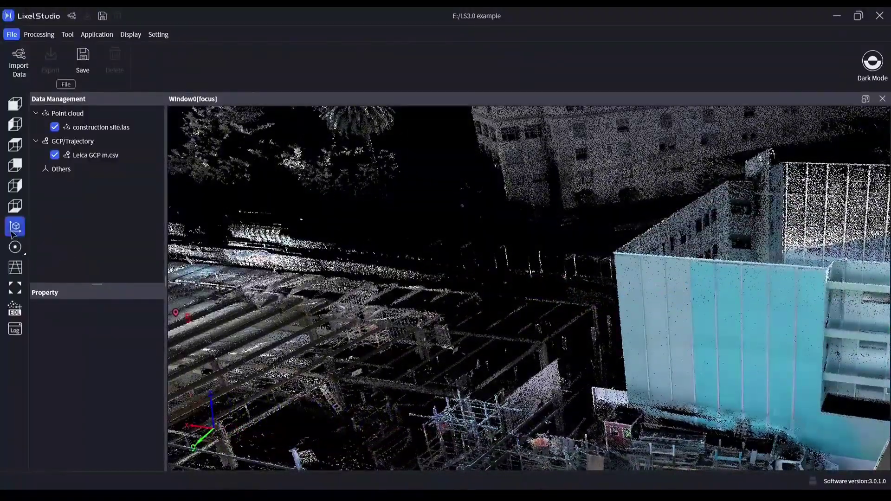
Restore the Z-axis rotation lock and set the measurement tool to Point
left_click(15, 226)
left_click(42, 277)
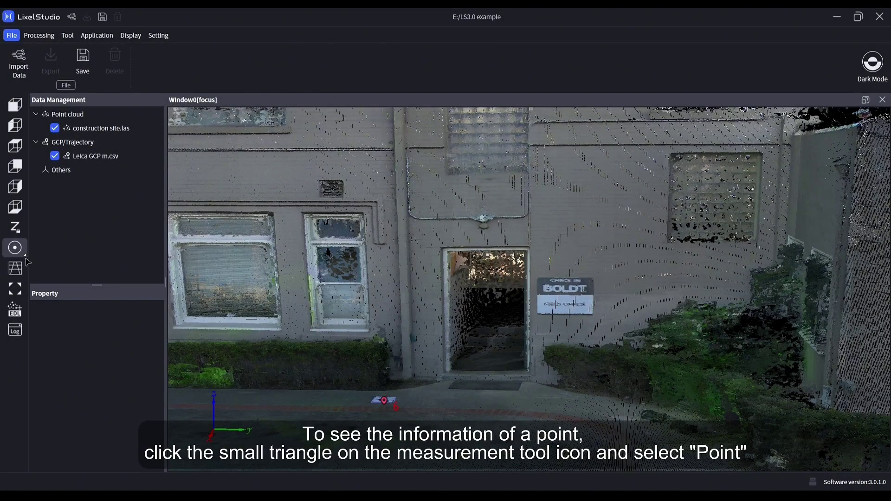
left_click(24, 255)
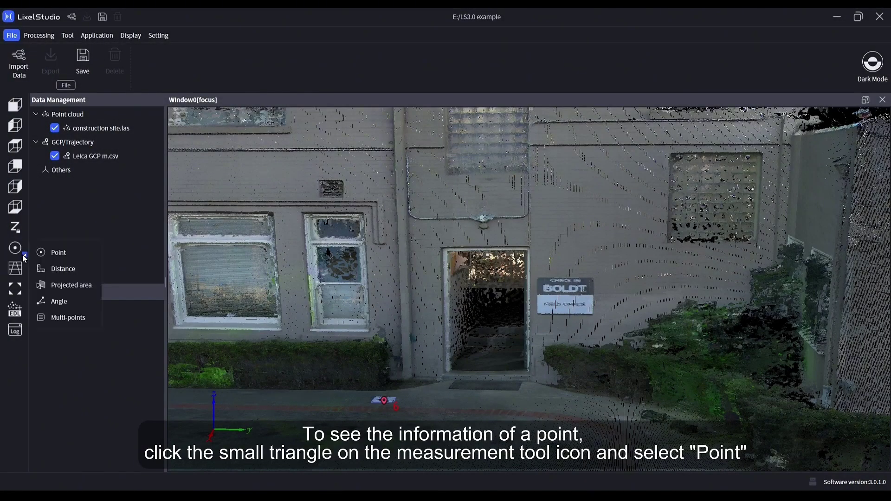
left_click(58, 256)
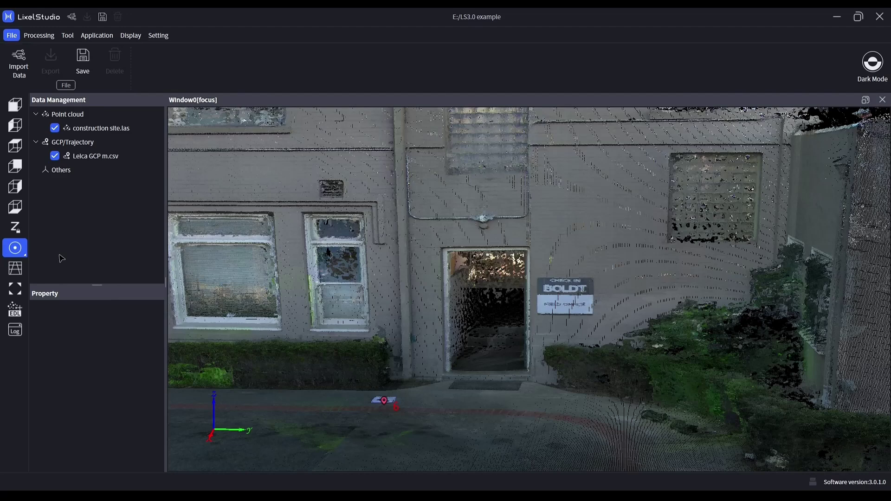
Read point info on the vent pipe and wall, then delete the point measurement
left_click(485, 218)
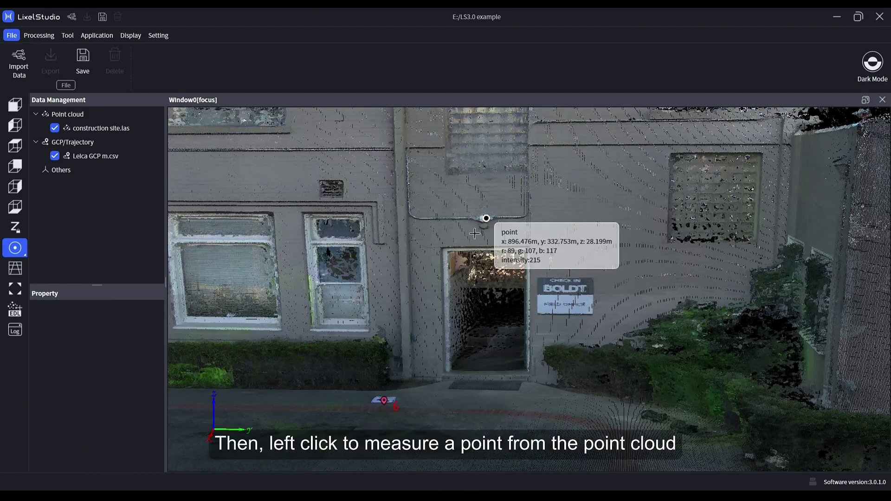
left_click(412, 215)
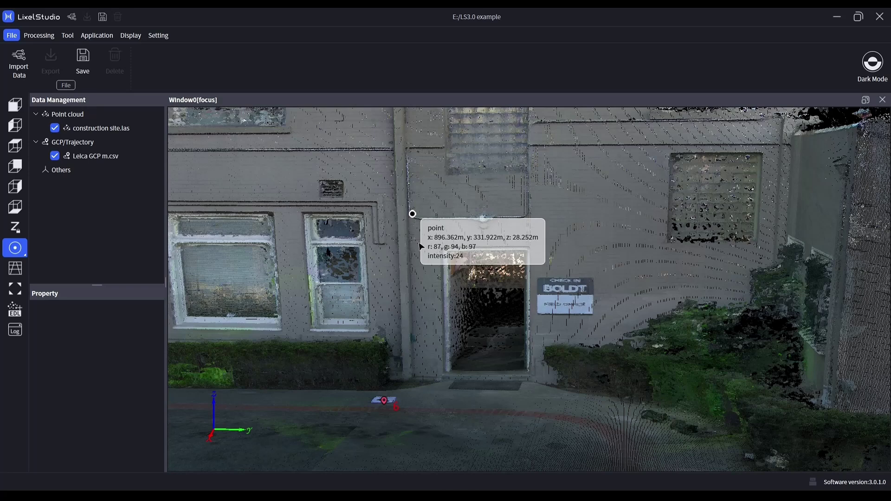
left_click(448, 246)
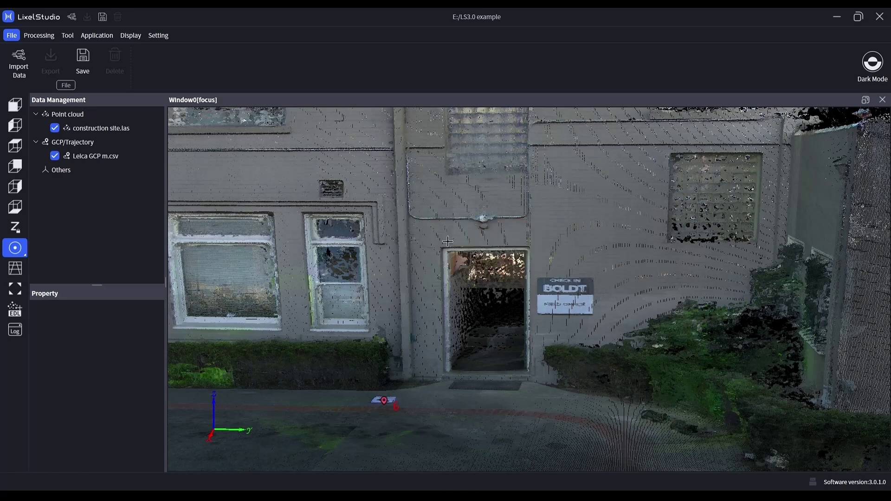
Trace a closed 5.357 m distance around the narrow window's four corners, then delete it
left_click(26, 260)
left_click(56, 268)
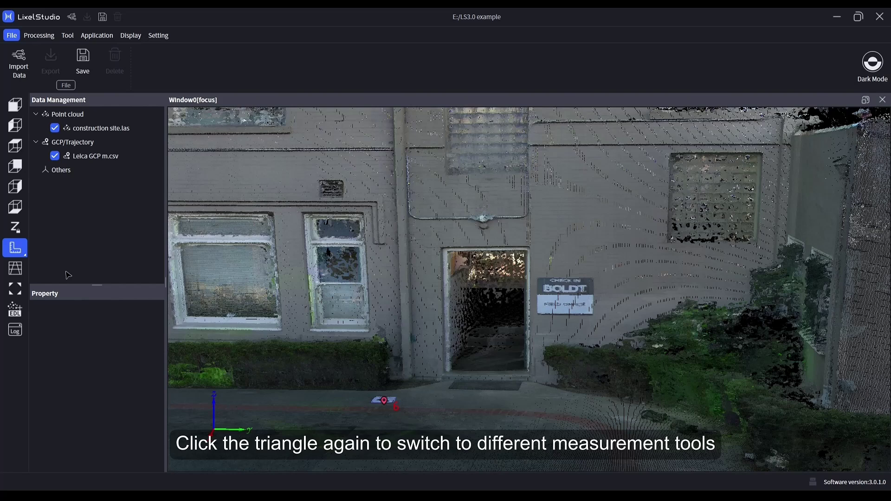
left_click(301, 213)
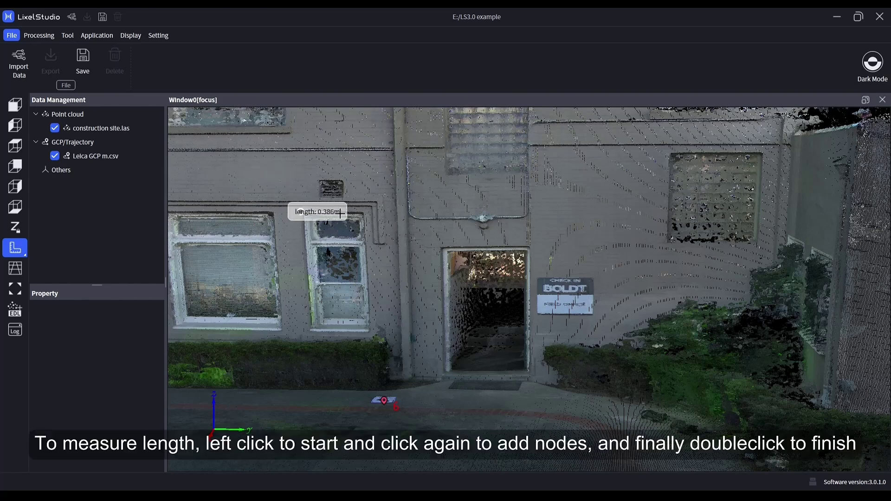
left_click(363, 213)
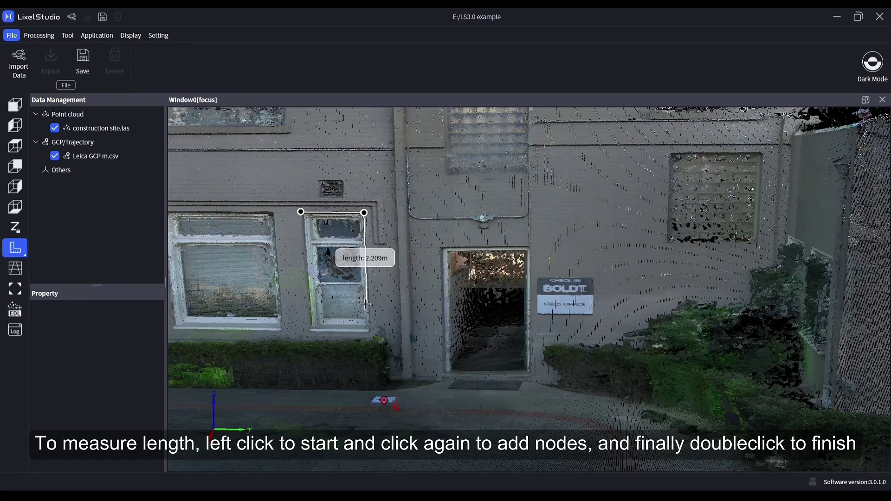
left_click(369, 332)
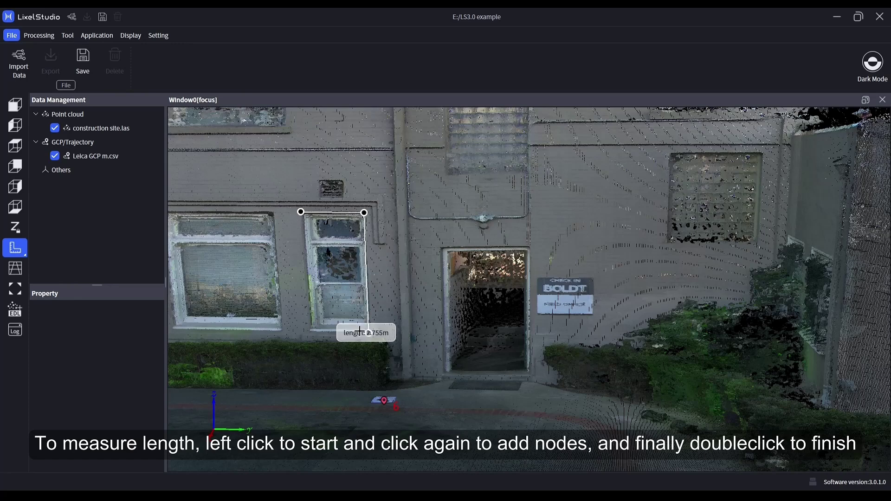
left_click(310, 332)
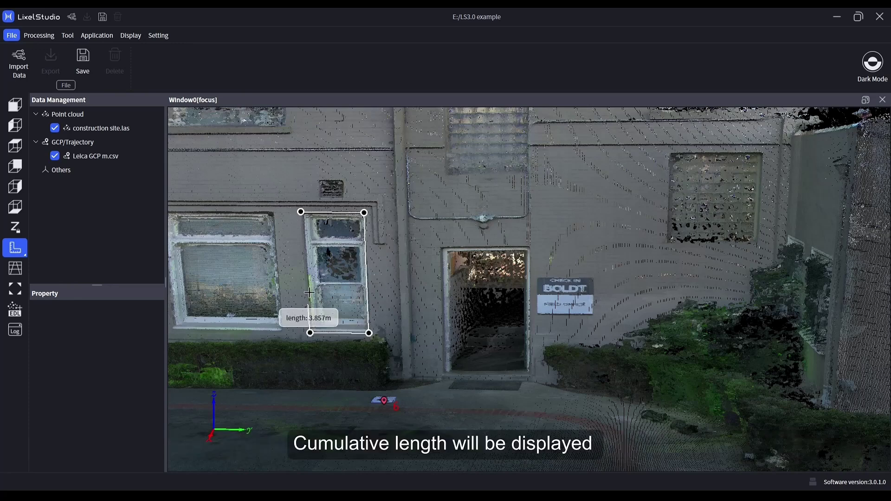
left_click(301, 214)
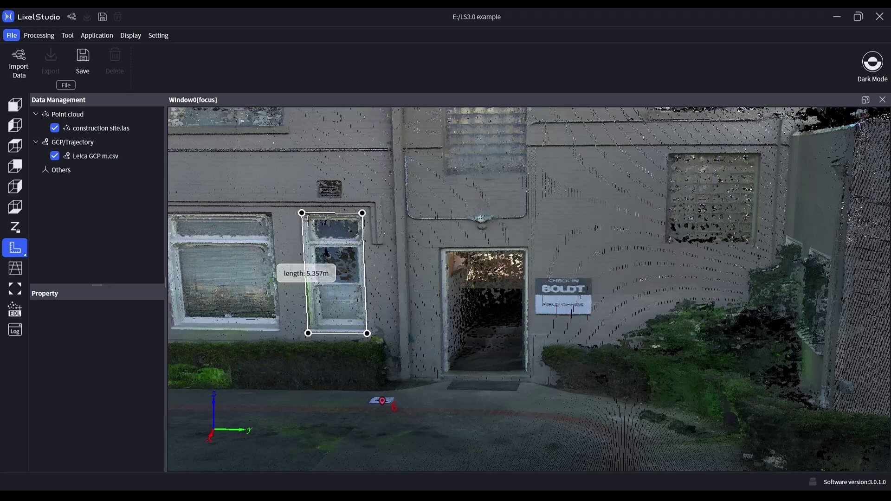
mouse_move(326, 278)
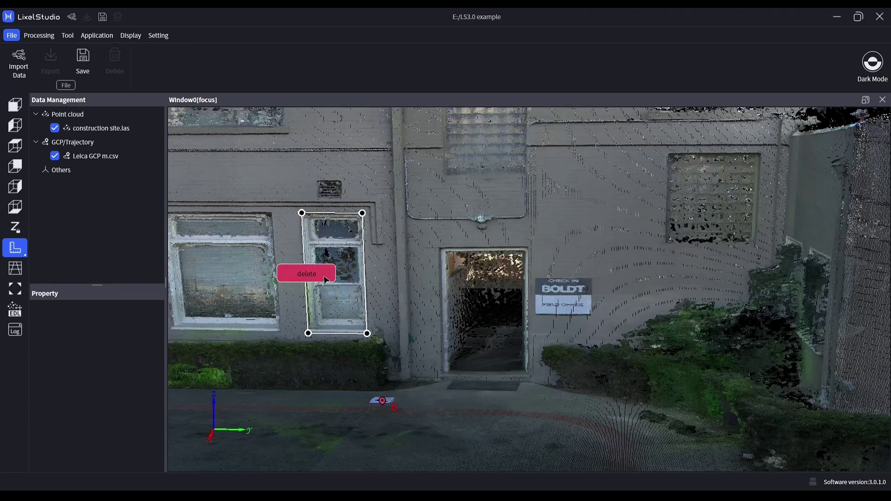
left_click(325, 277)
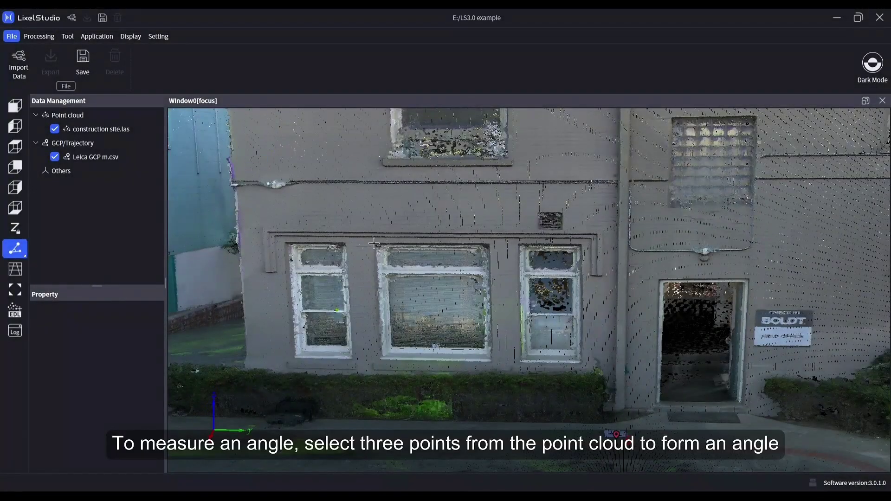
Measure the 90.597° angle at the large window's top-right corner along its top and right edges
left_click(374, 244)
left_click(491, 244)
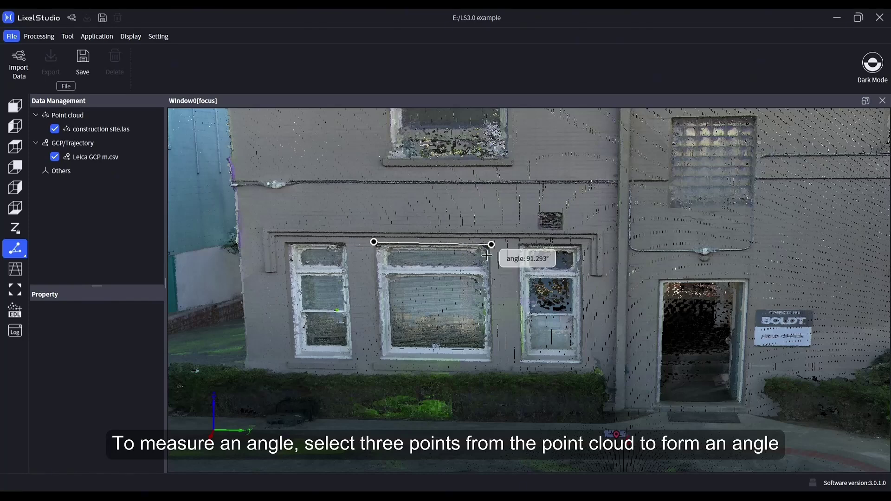
left_click(491, 359)
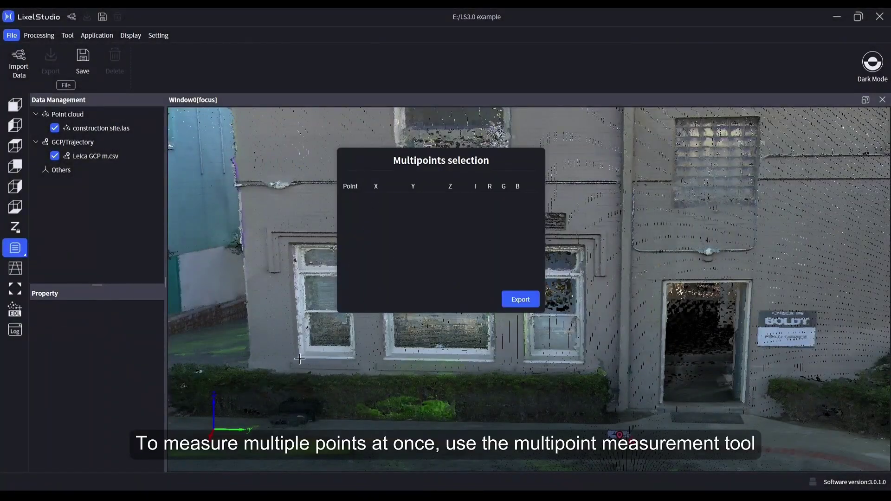
Pick the doorway's top corners and a high wall point, then export them to a .txt file
left_click(663, 281)
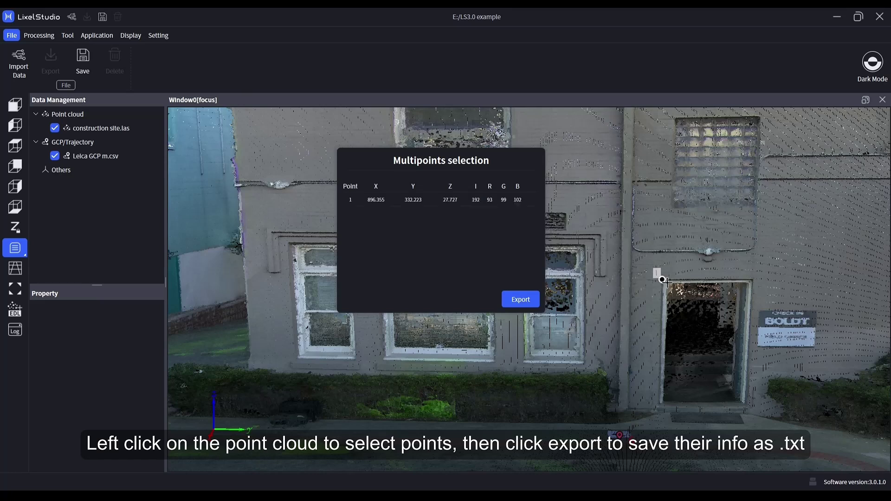
left_click(755, 279)
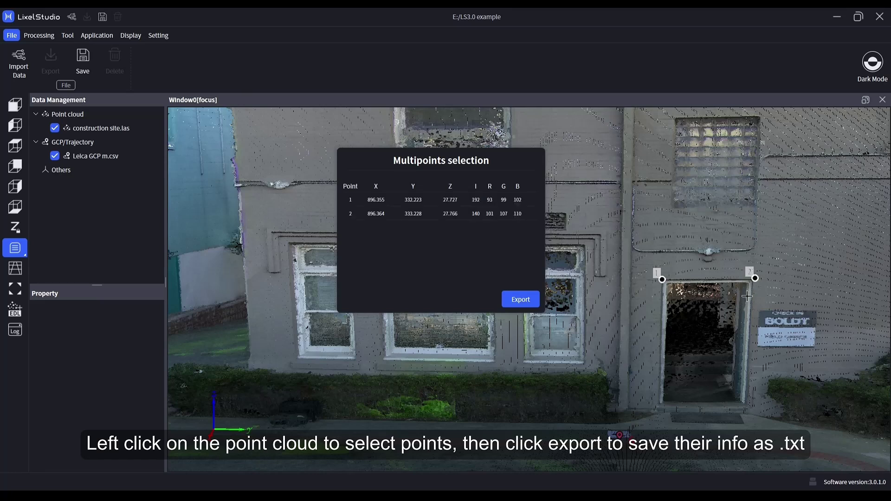
left_click(768, 155)
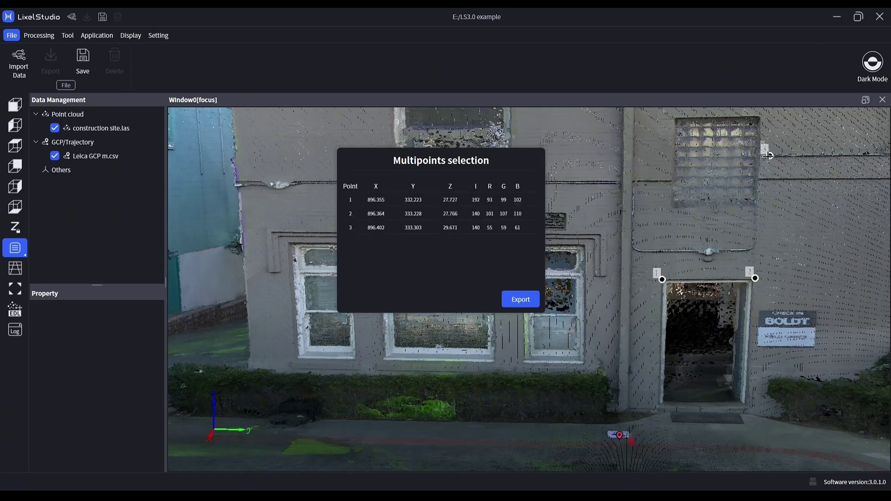
left_click(520, 299)
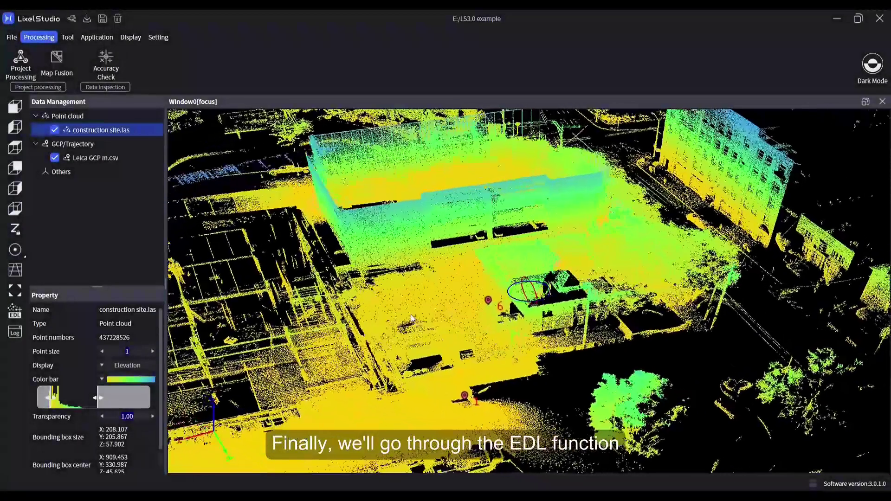
Enable EDL shading and orbit around the elevation-coloured site buildings to inspect the depth
left_click_drag(410, 314, 286, 317)
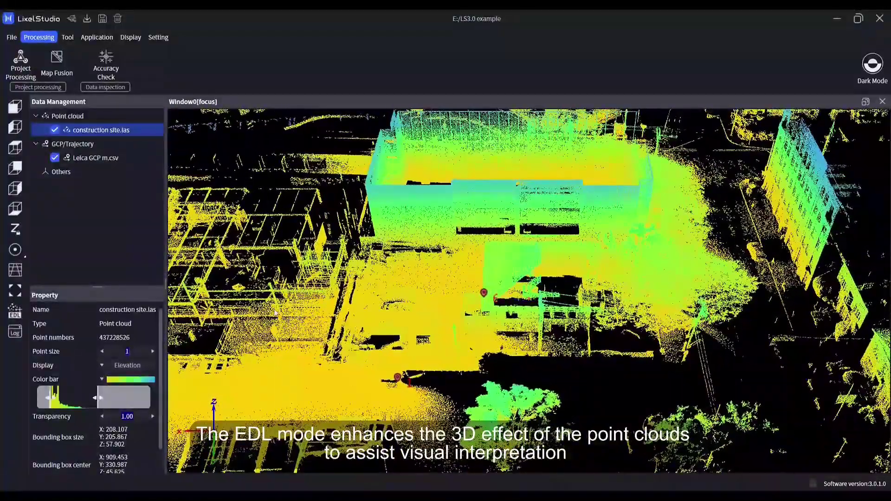
left_click(15, 311)
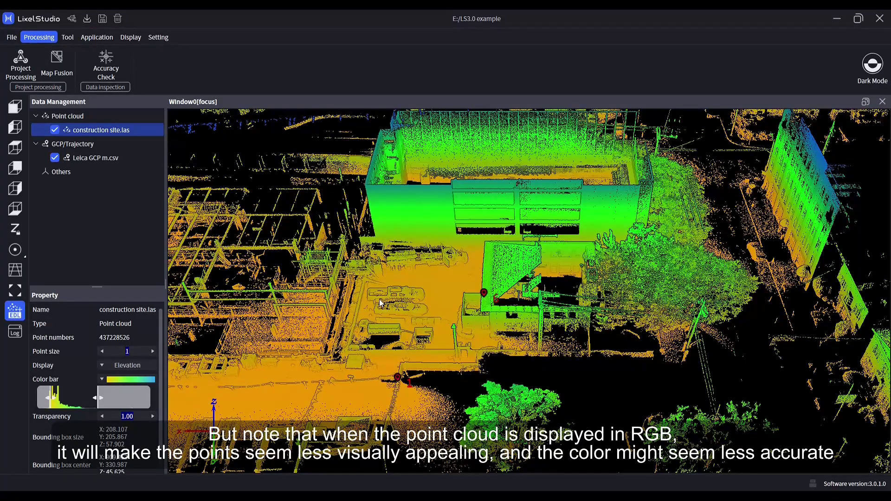
left_click_drag(379, 299, 419, 321)
left_click_drag(359, 342, 630, 353)
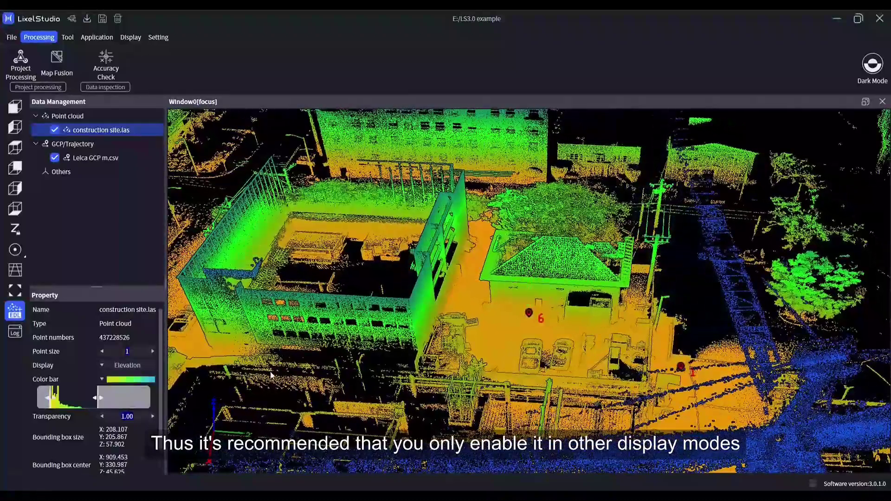